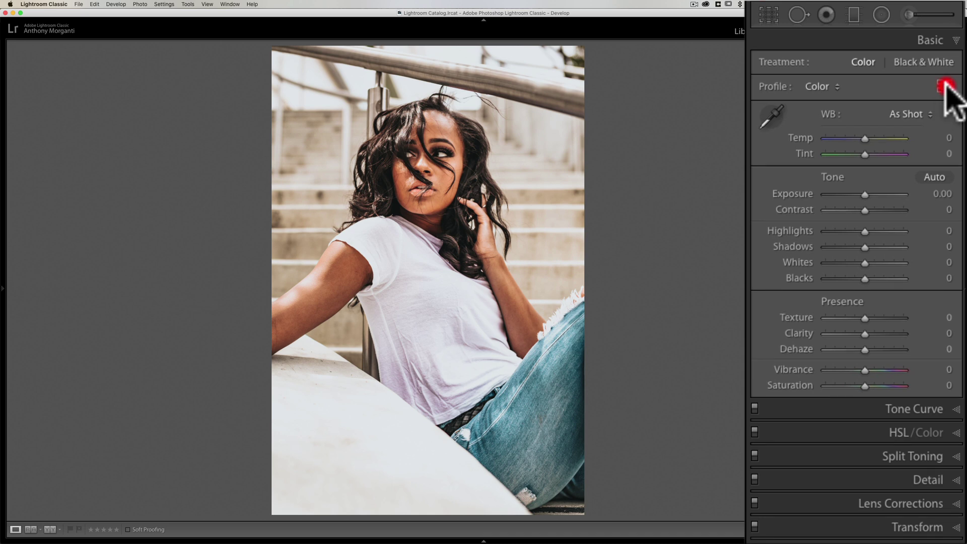
Step: Check the profile browser, then send the original portrait to Photoshop 2020 for editing
left_click(944, 84)
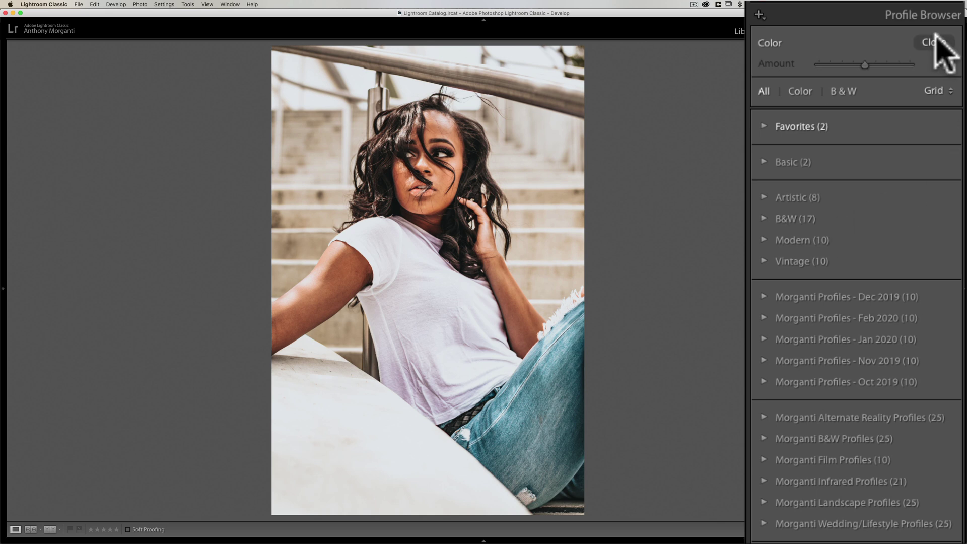
left_click(940, 74)
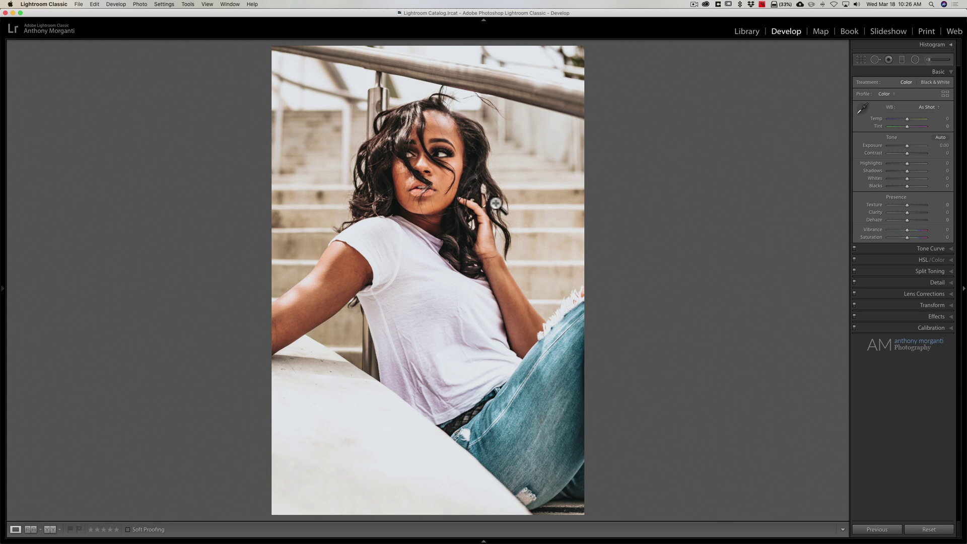
right_click(502, 152)
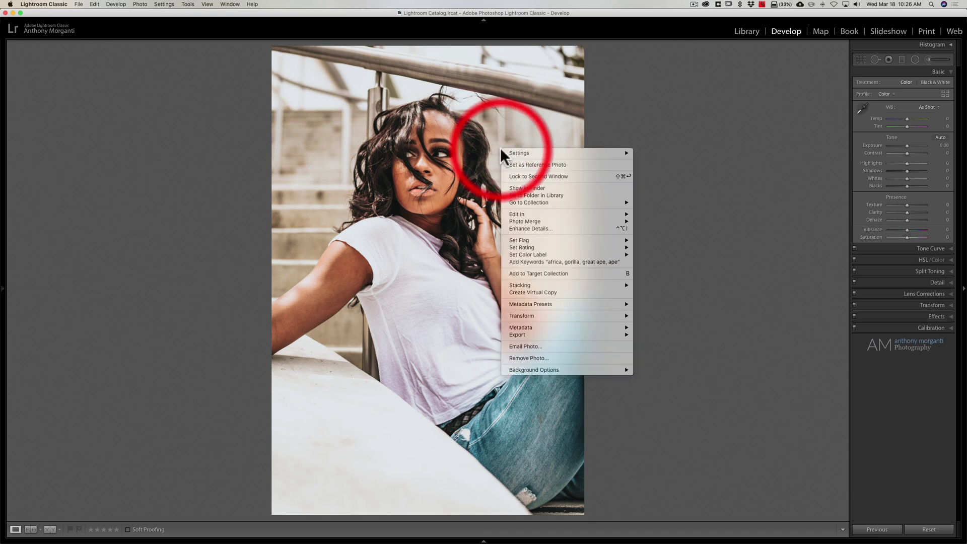
mouse_move(505, 152)
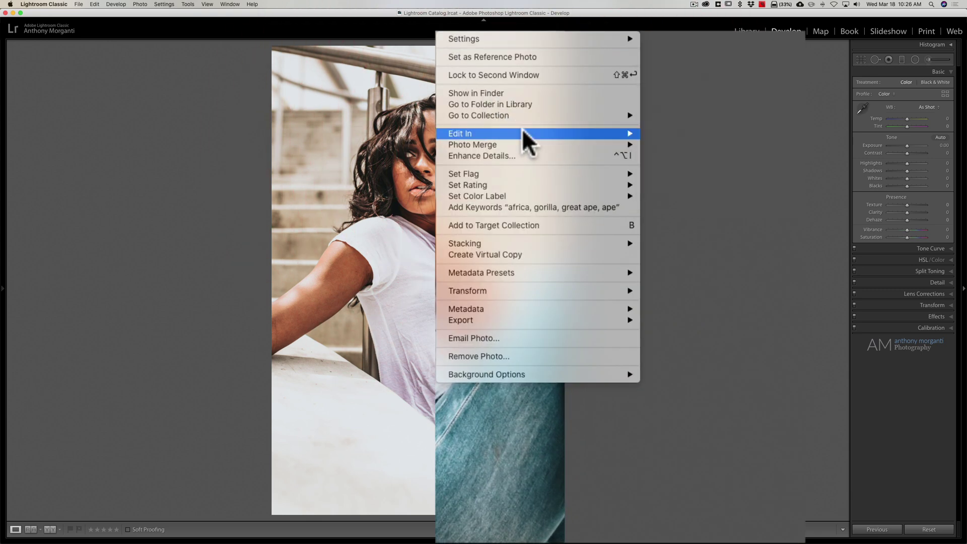
mouse_move(524, 134)
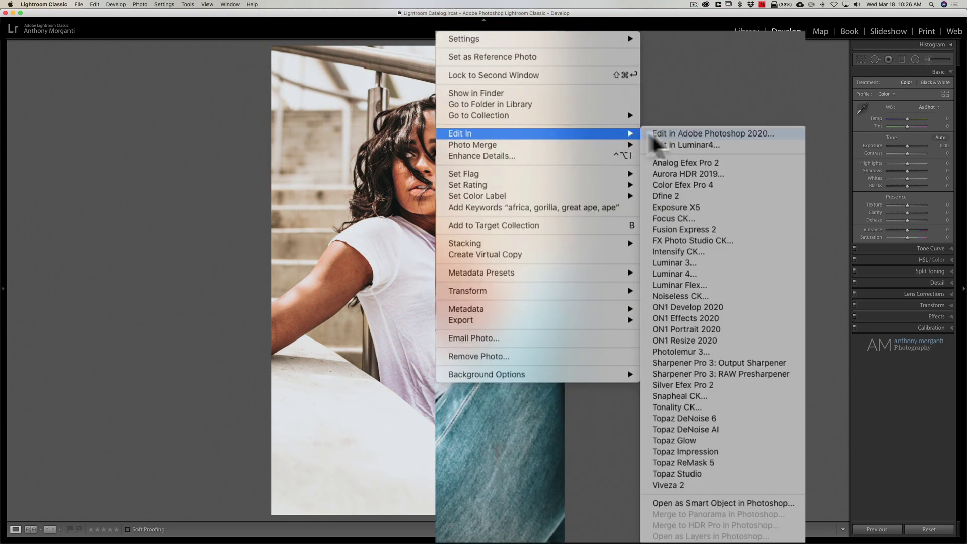
left_click(699, 132)
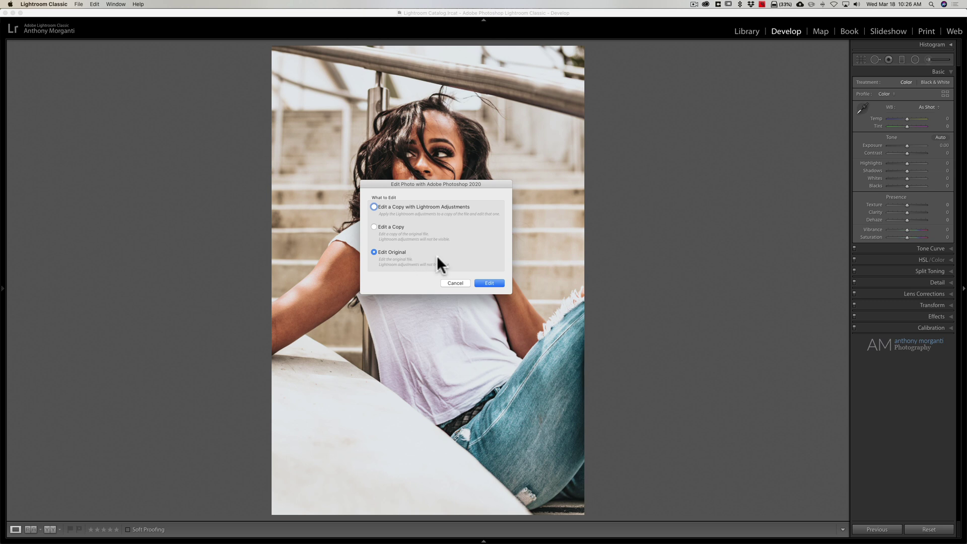
left_click(494, 280)
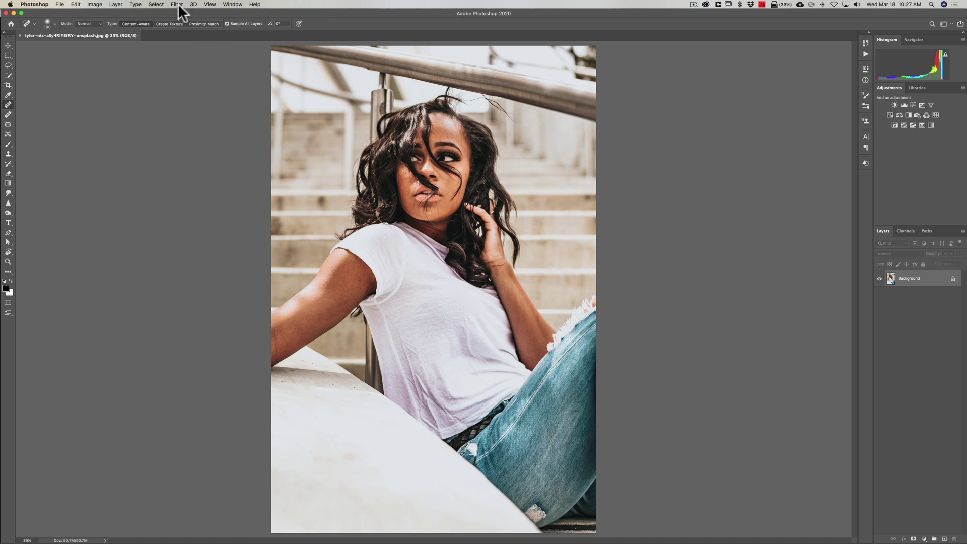
Step: Open the portrait in Filter > Camera Raw Filter
left_click(177, 4)
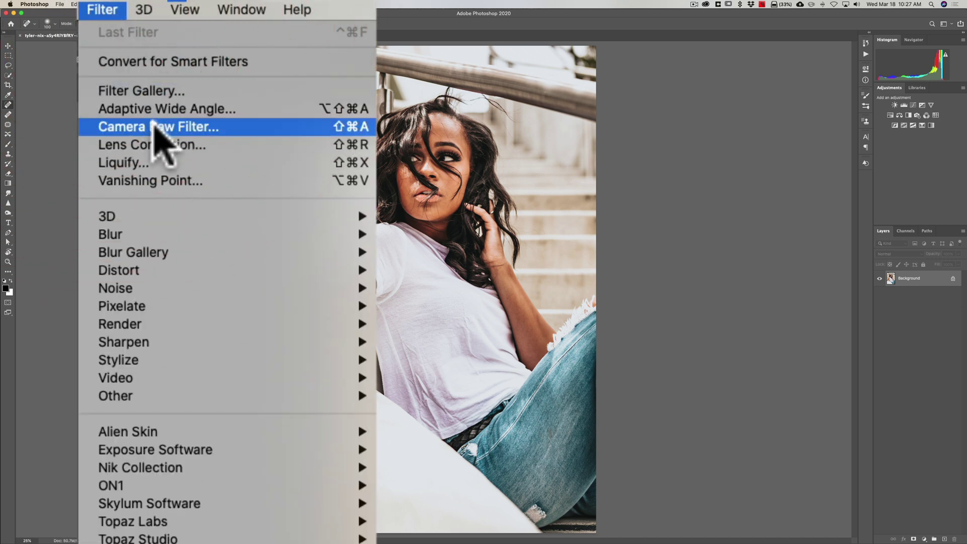
left_click(167, 128)
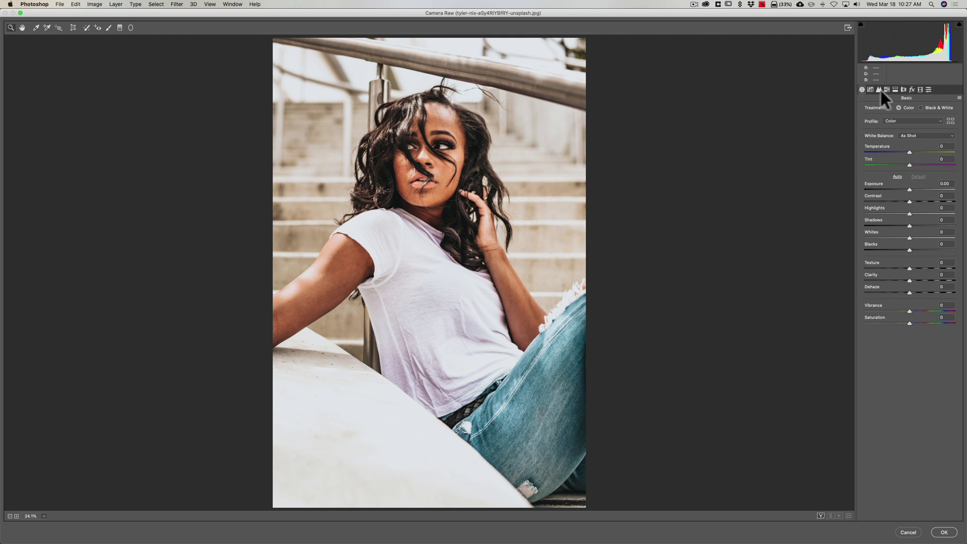
Step: Show Camera Raw's Presets panel, dismiss the New Preset dialog, and hold Option for profile creation
left_click(928, 89)
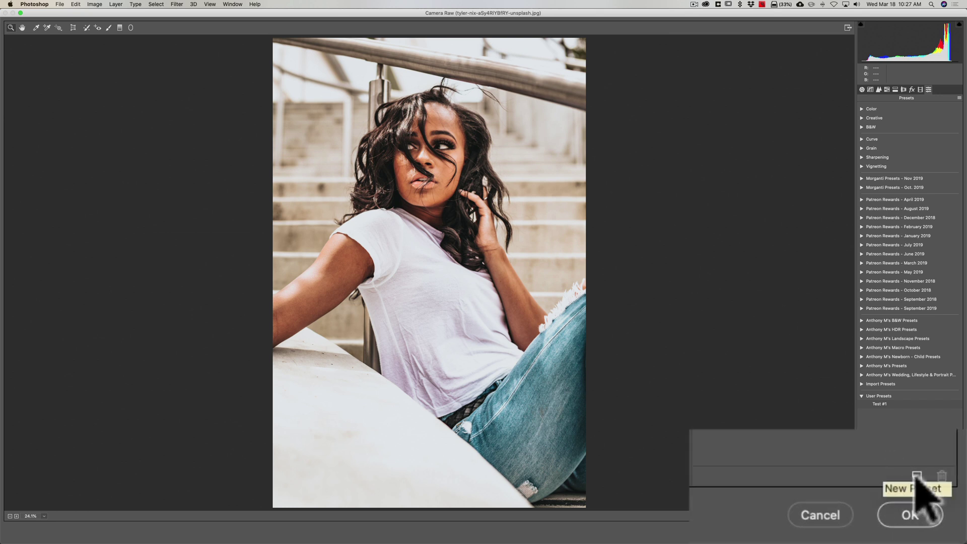
left_click(948, 517)
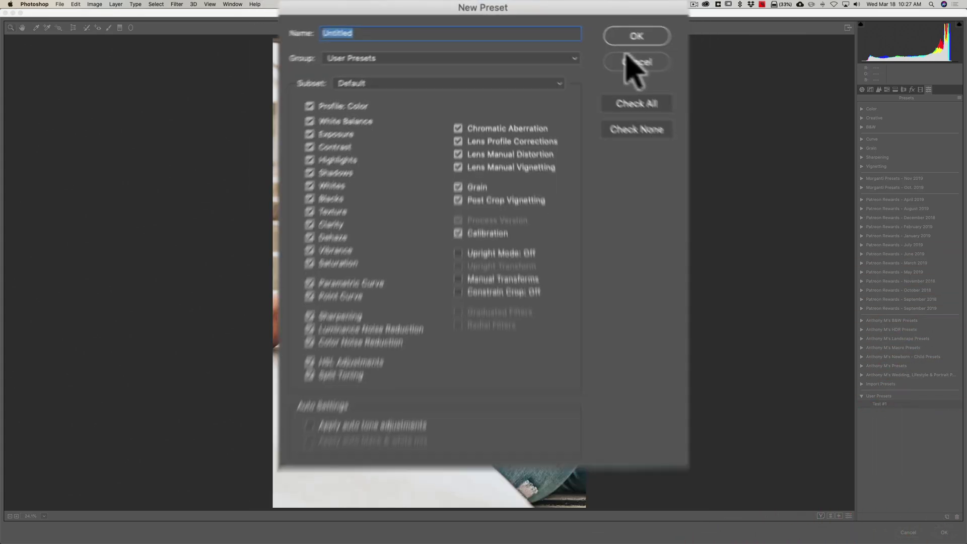
left_click(557, 138)
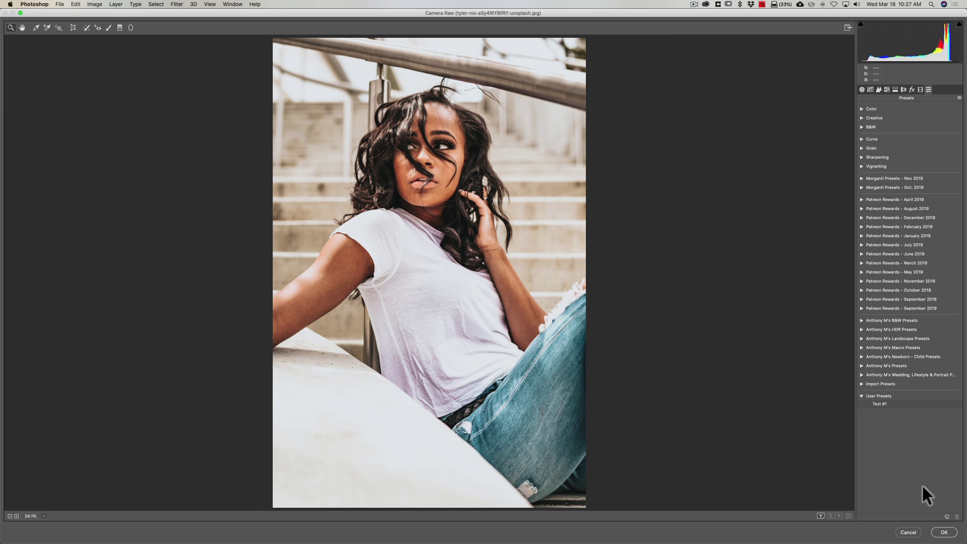
key("alt")
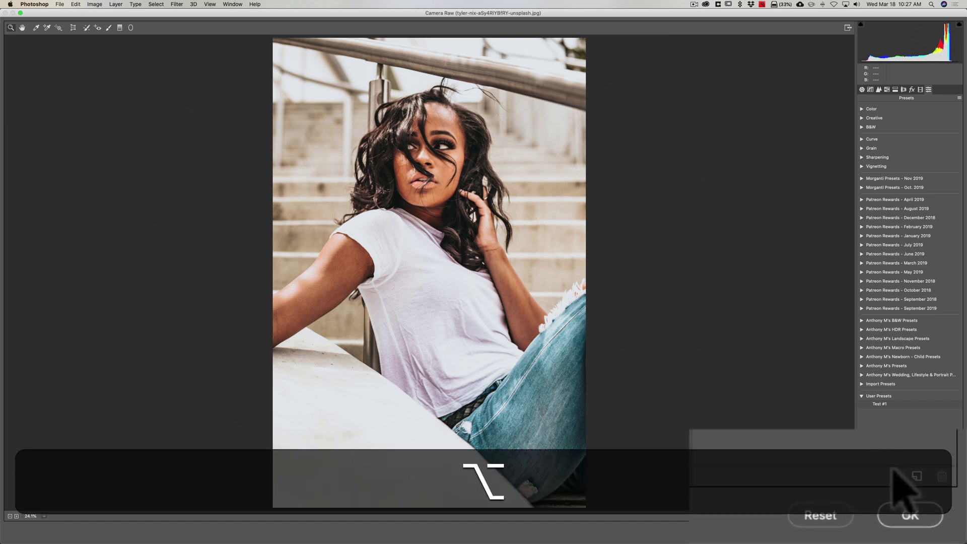
Step: Start a new Camera Raw profile with Color Lookup Table set to Load .cube File
left_click(948, 517, "alt")
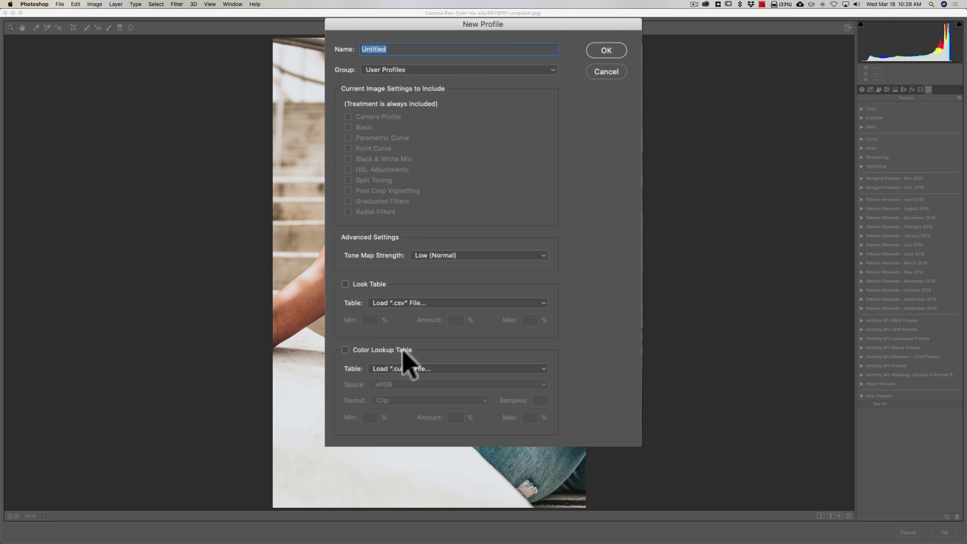
left_click(538, 369)
left_click(480, 368)
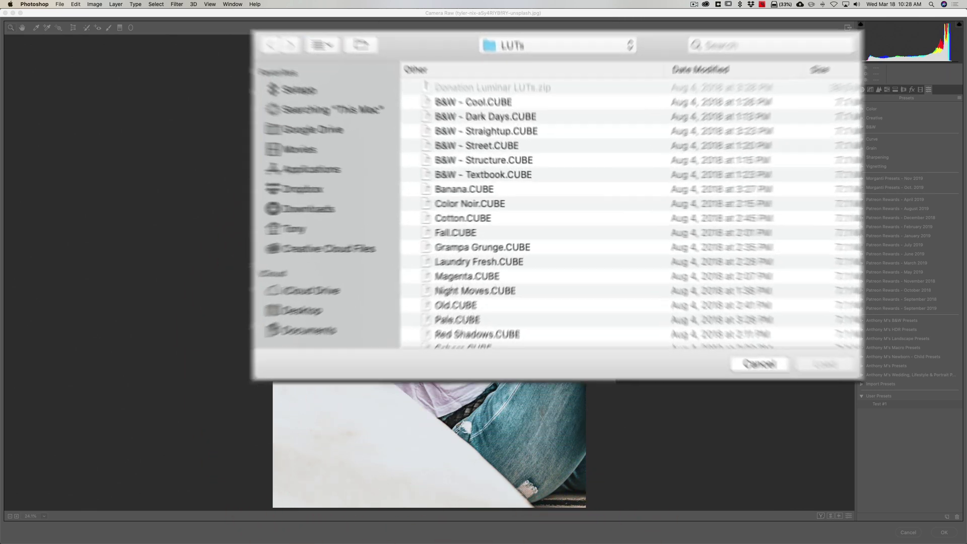
Step: Load Laundry Fresh.CUBE from Desktop > LUTs as the lookup table
scroll(277, 181, "down", 5)
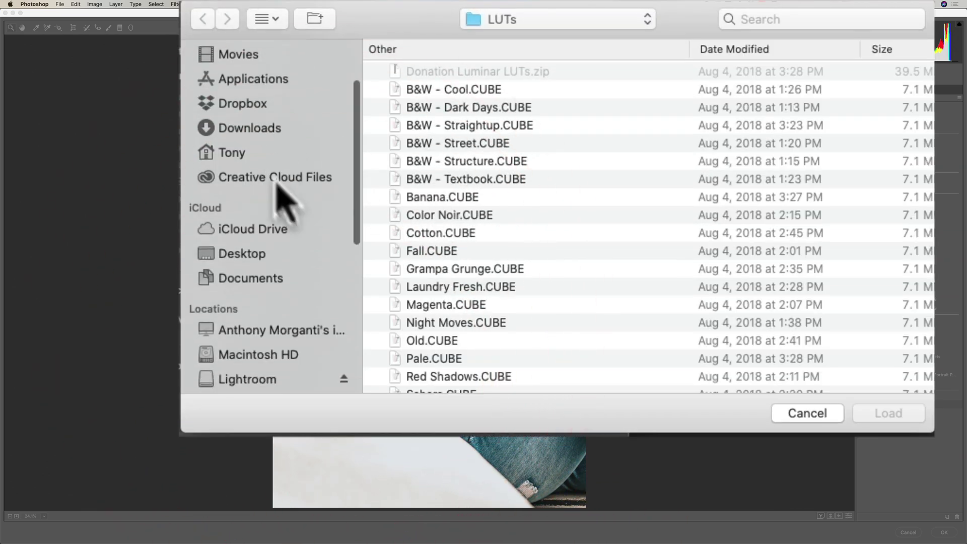
left_click(241, 216)
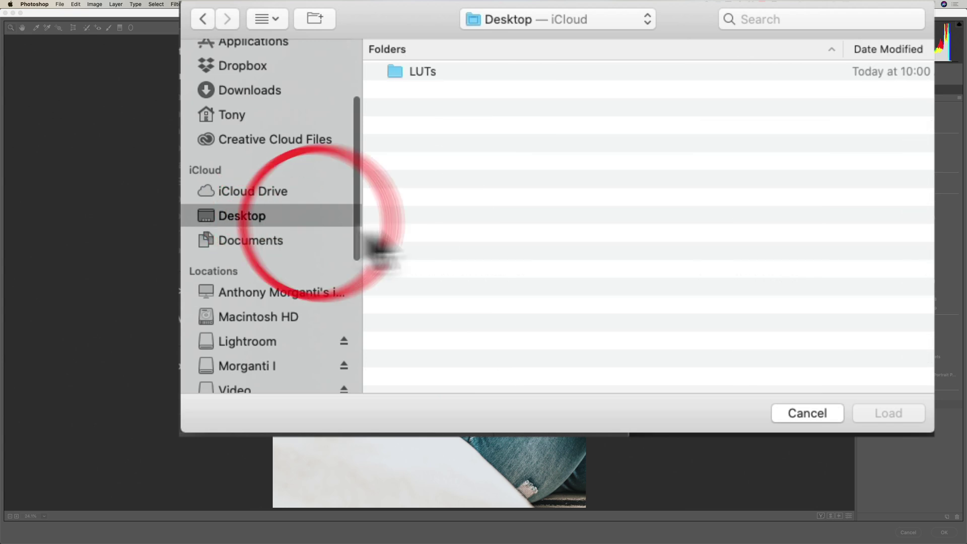
double_click(426, 72)
scroll(481, 167, "down", 2)
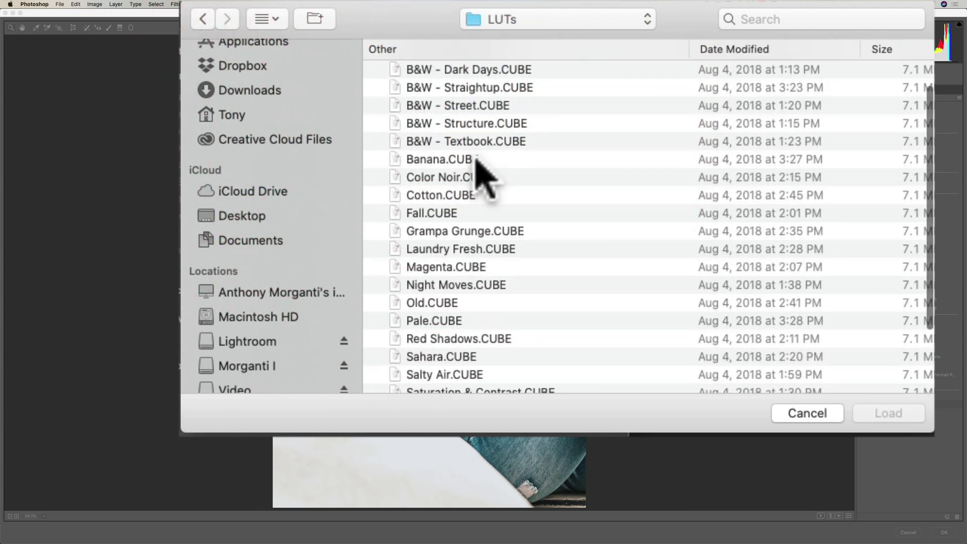
scroll(437, 252, "up", 1)
left_click(426, 258)
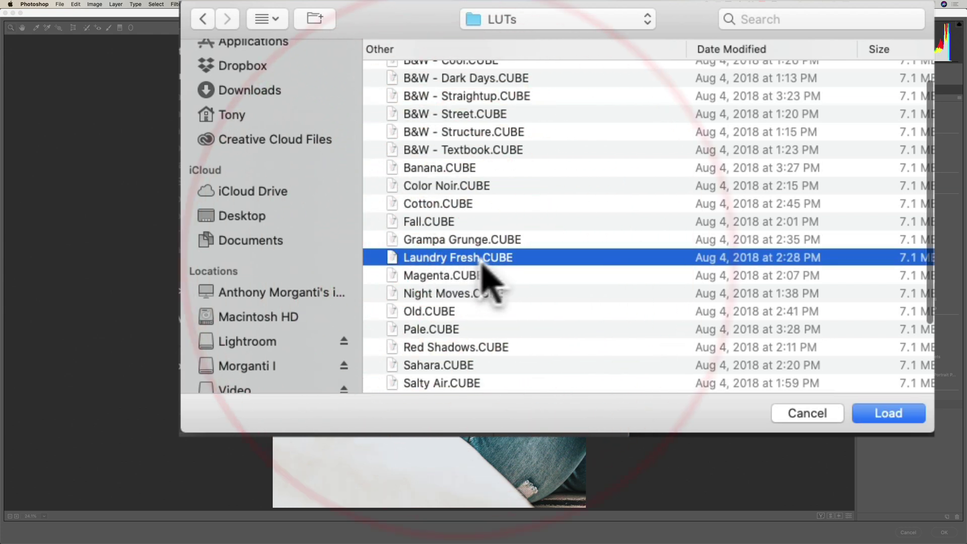
left_click(889, 414)
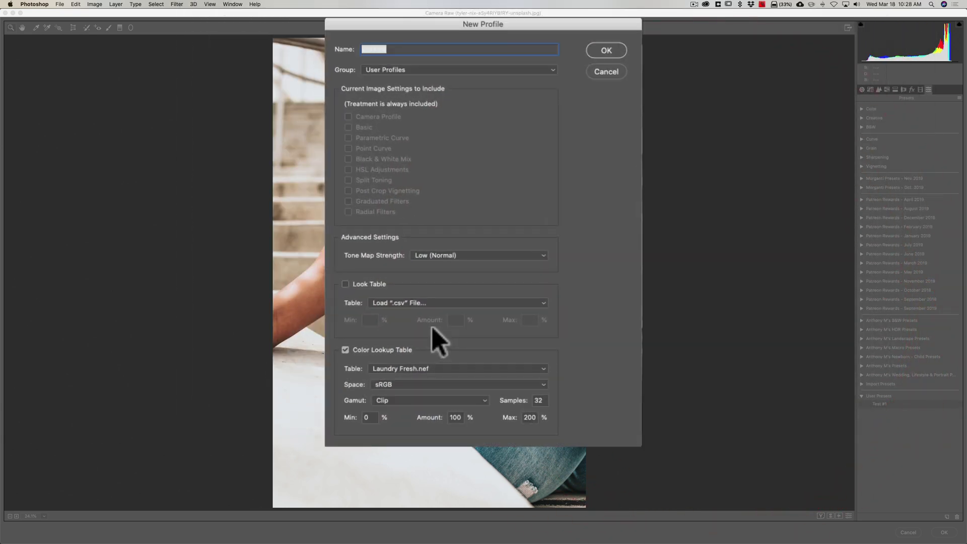
Step: Name the profile 'Laundry Fresh', place it in a new 'Converted LUTs' group, and save
double_click(387, 49)
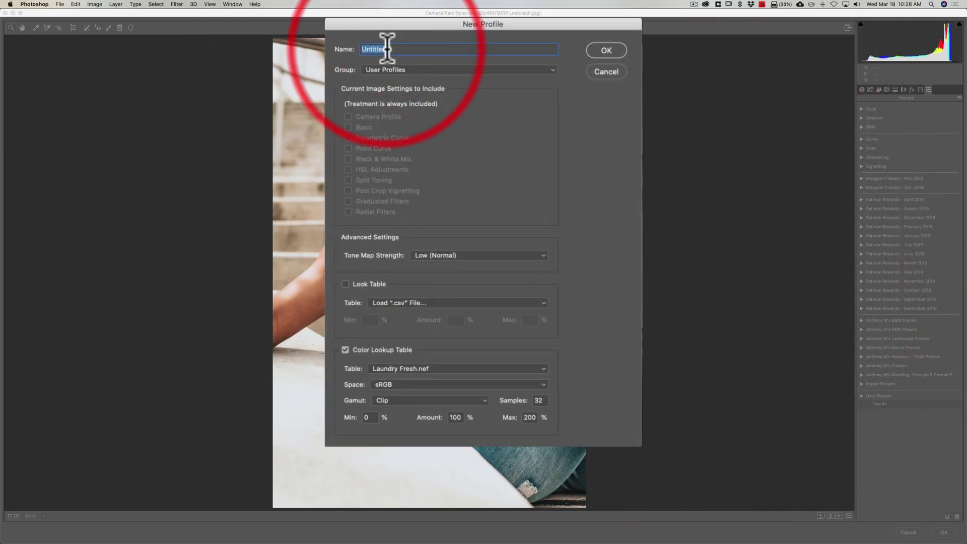
type("L")
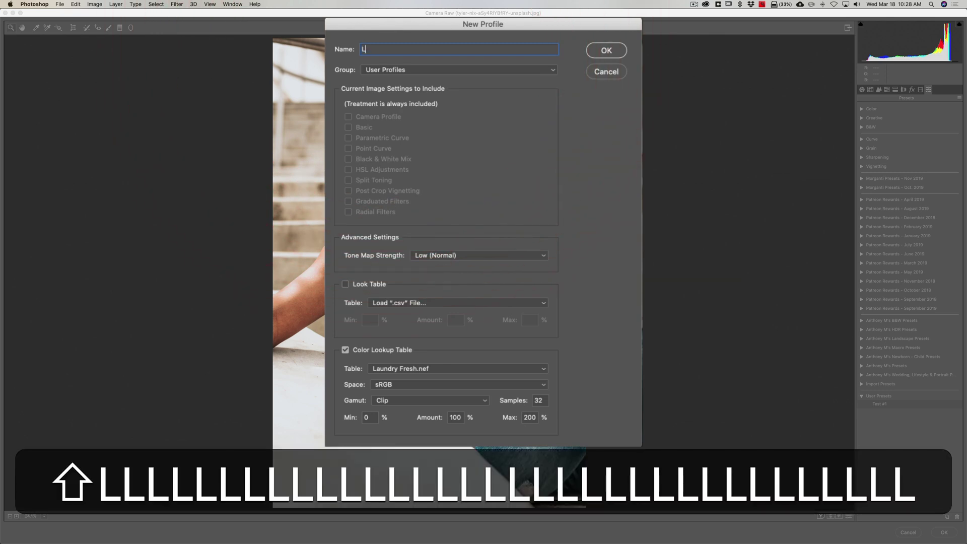
type("aundry Fresh")
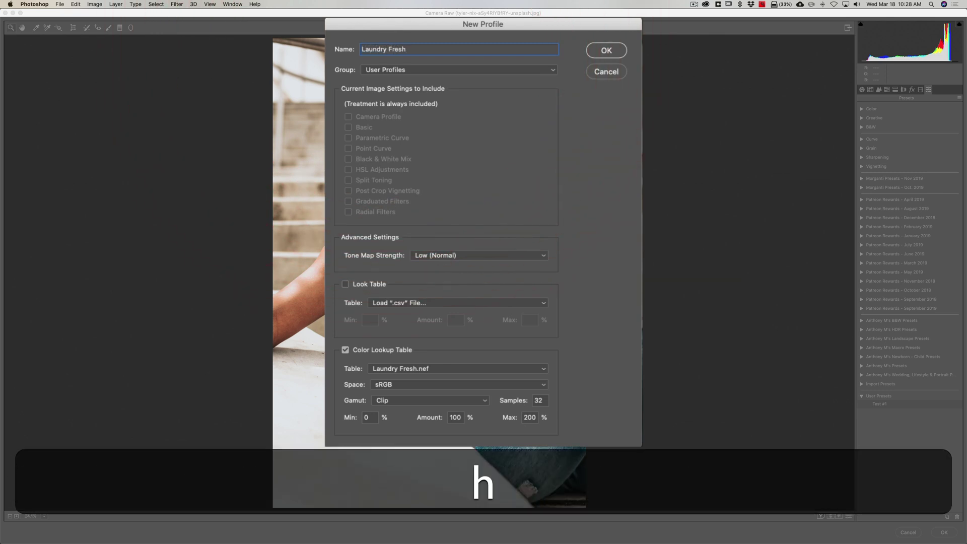
left_click(428, 71)
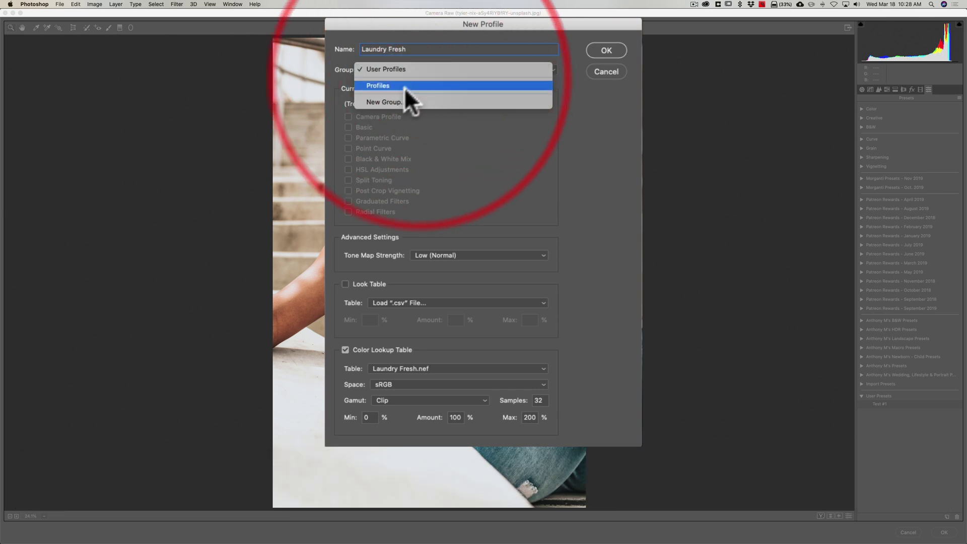
left_click(389, 102)
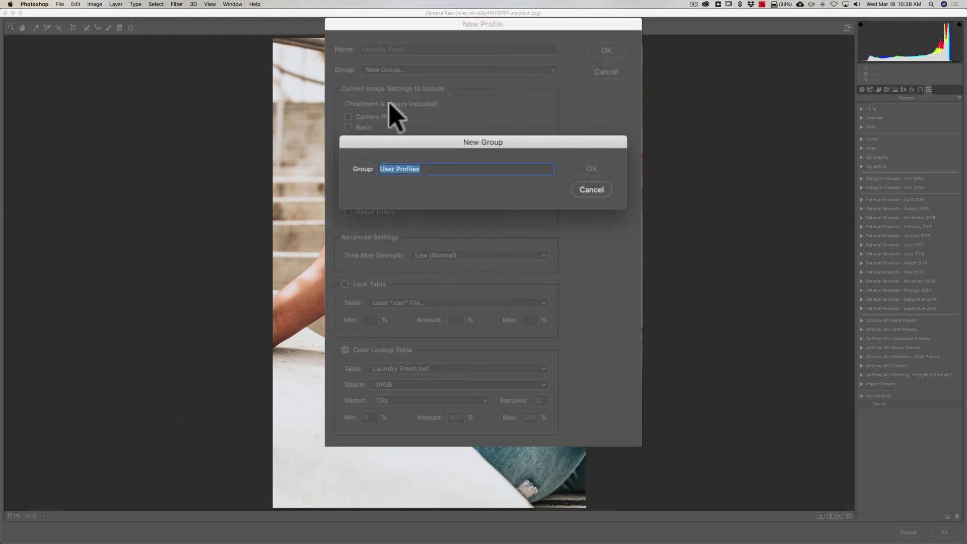
type("Conver")
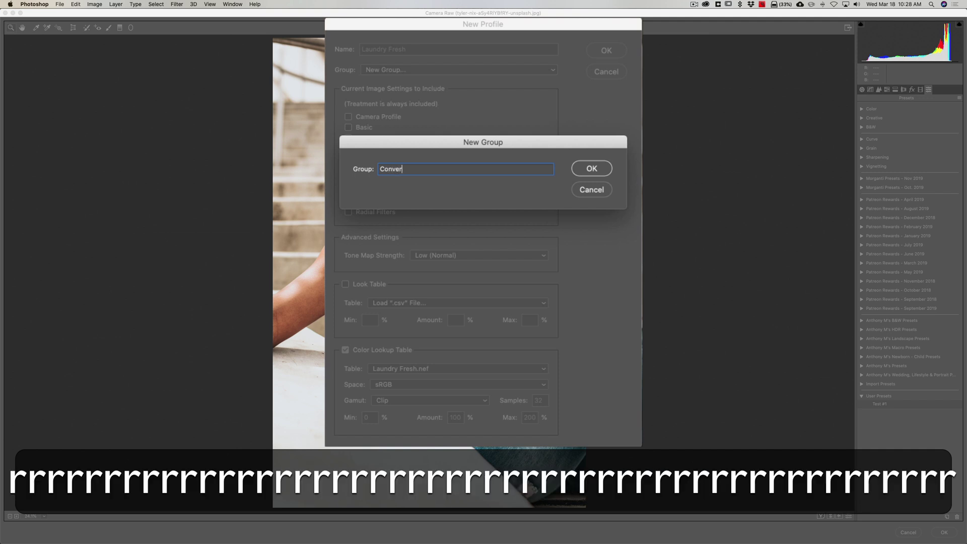
type("ted LUTs")
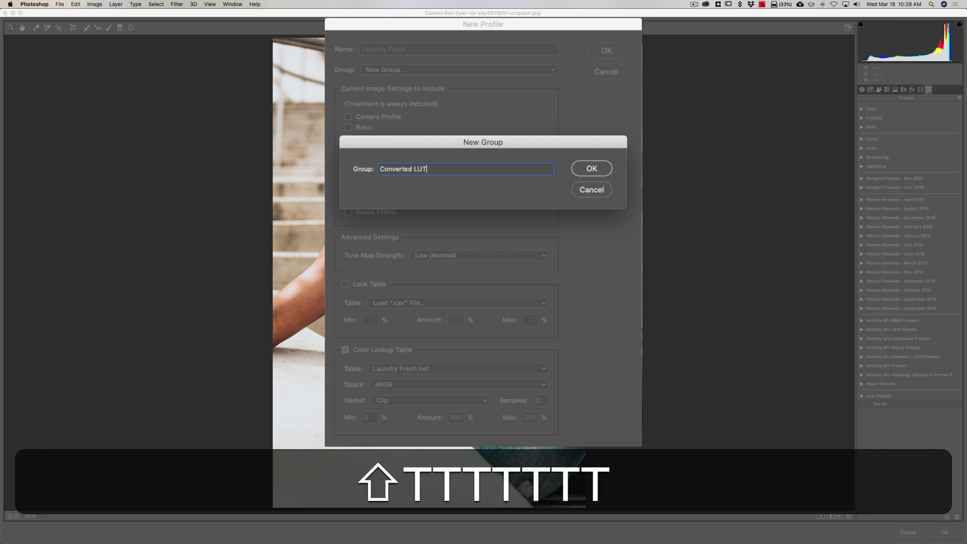
left_click(590, 168)
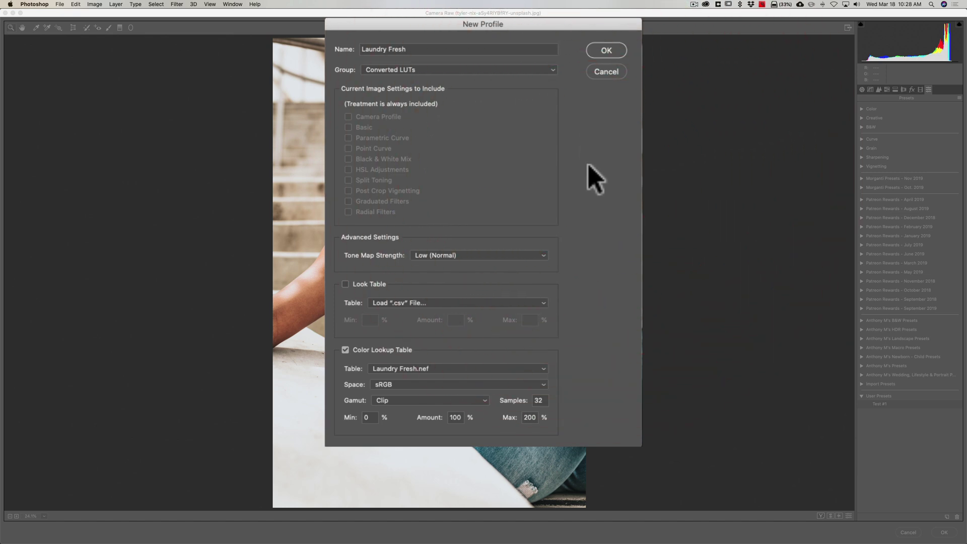
left_click(605, 51)
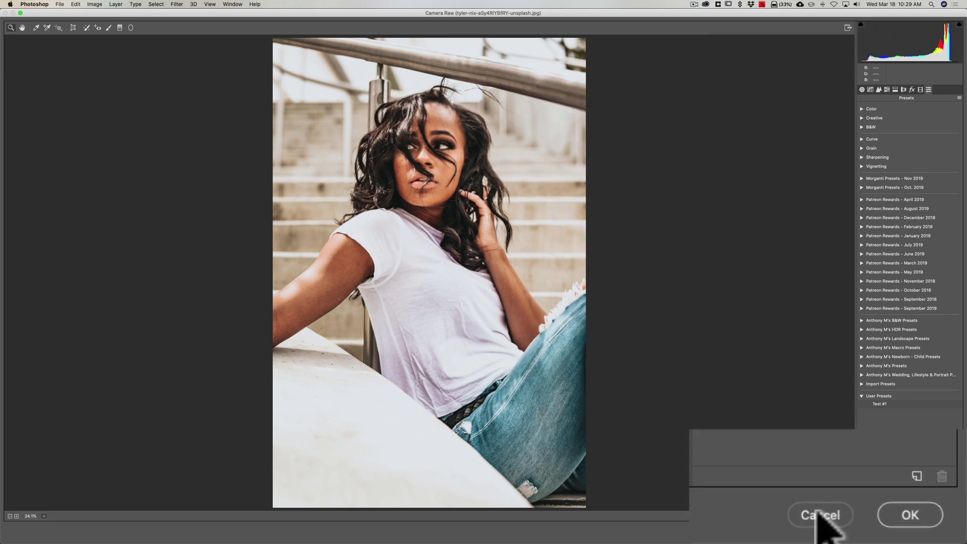
Step: Cancel the Camera Raw Filter and quit Photoshop with Cmd+Q
left_click(909, 533)
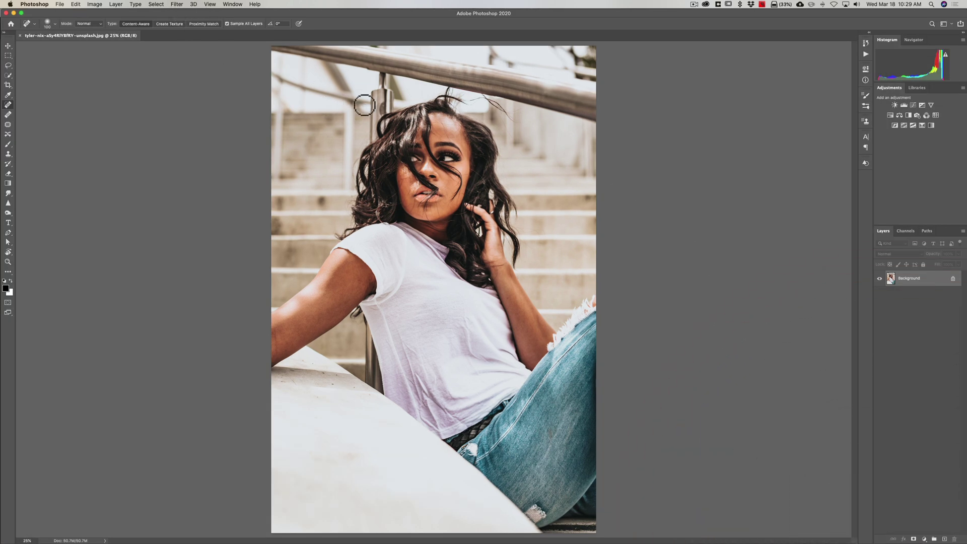
key("super")
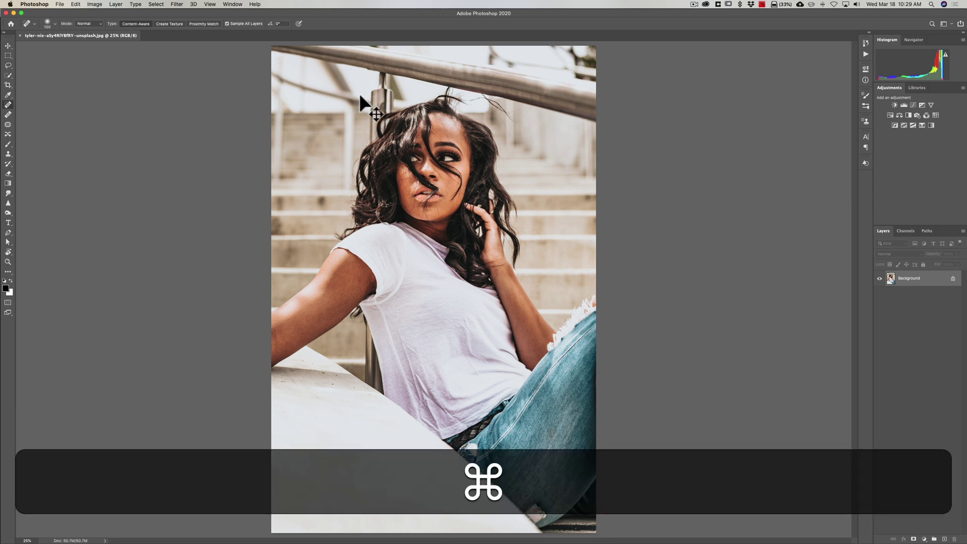
key("super+q")
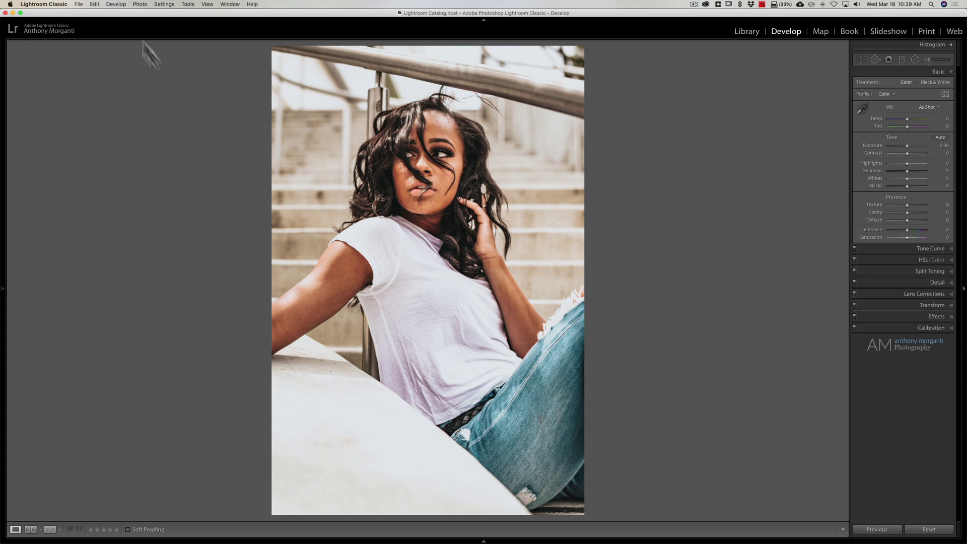
Step: Quit Lightroom Classic with Cmd+Q and relaunch it from the Dock
left_click(137, 13)
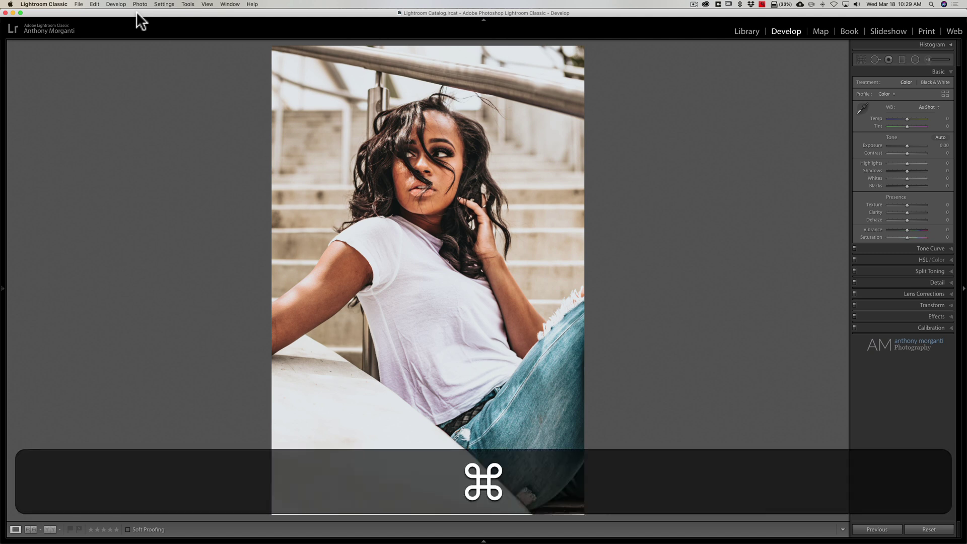
key("super+q")
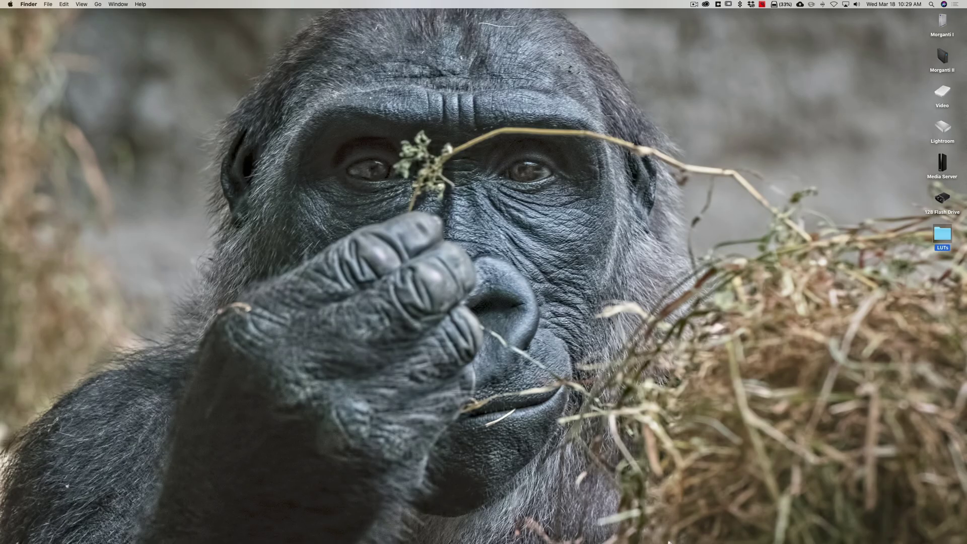
mouse_move(678, 540)
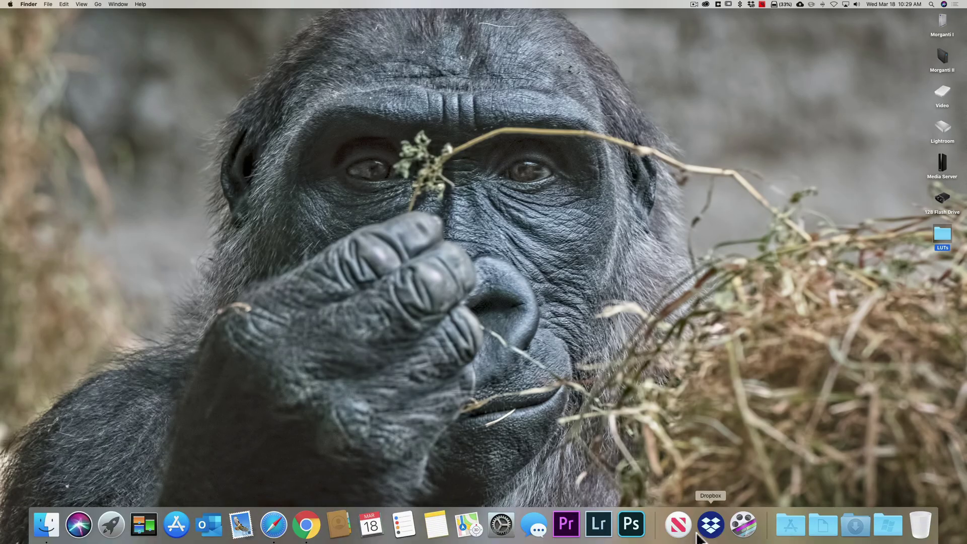
left_click(598, 524)
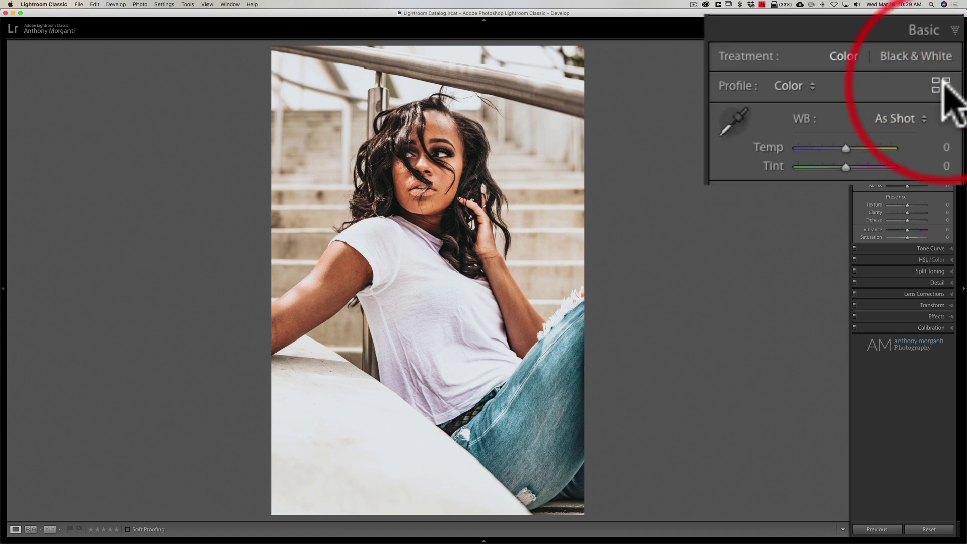
Step: Apply the Laundry Fresh profile from the Converted LUTs group in the Basic panel
left_click(949, 83)
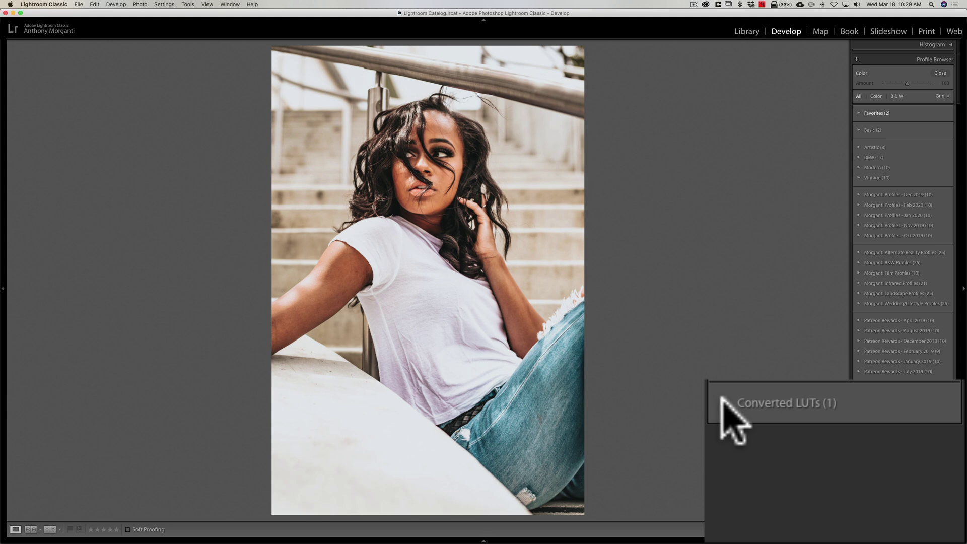
left_click(859, 387)
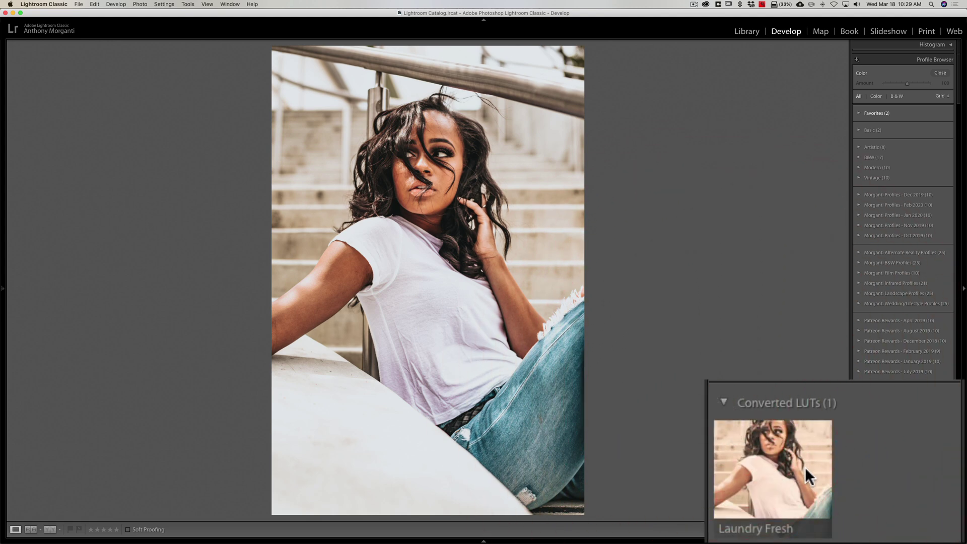
left_click(758, 492)
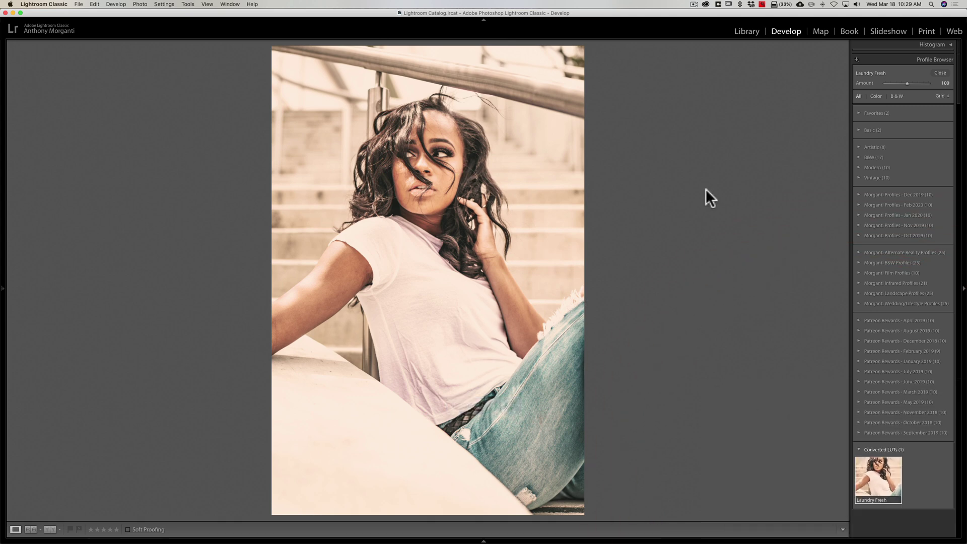
Step: Toggle the before/after view twice with \ to compare against the original
key("backslash")
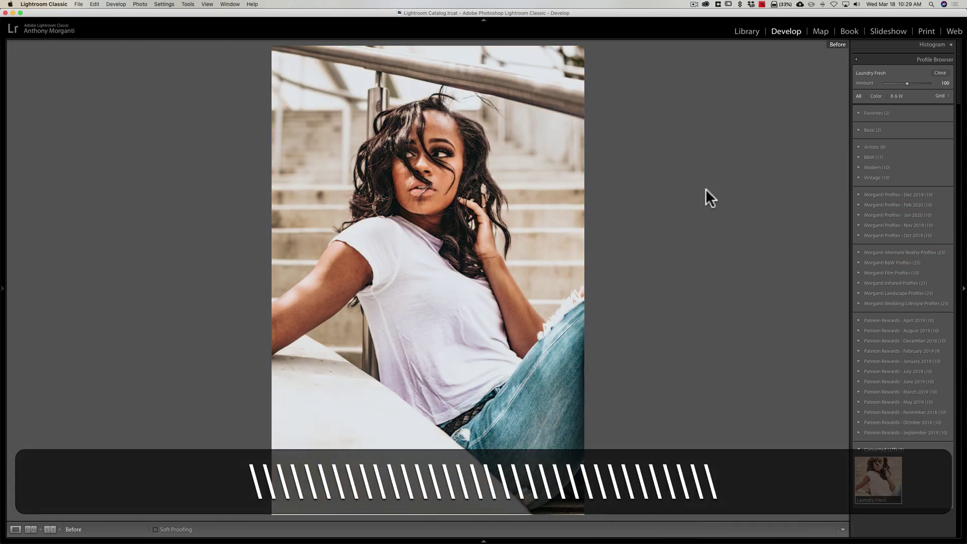
key("backslash")
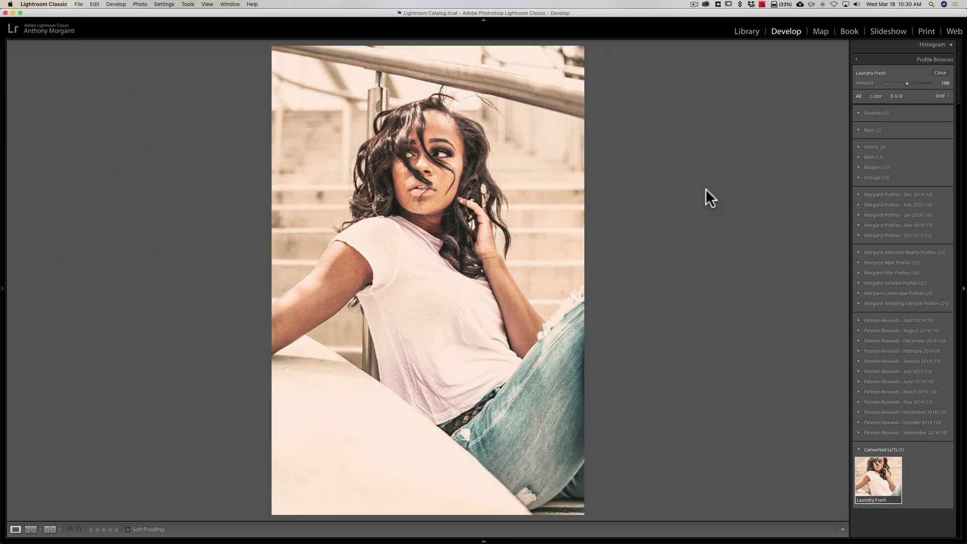
key("backslash")
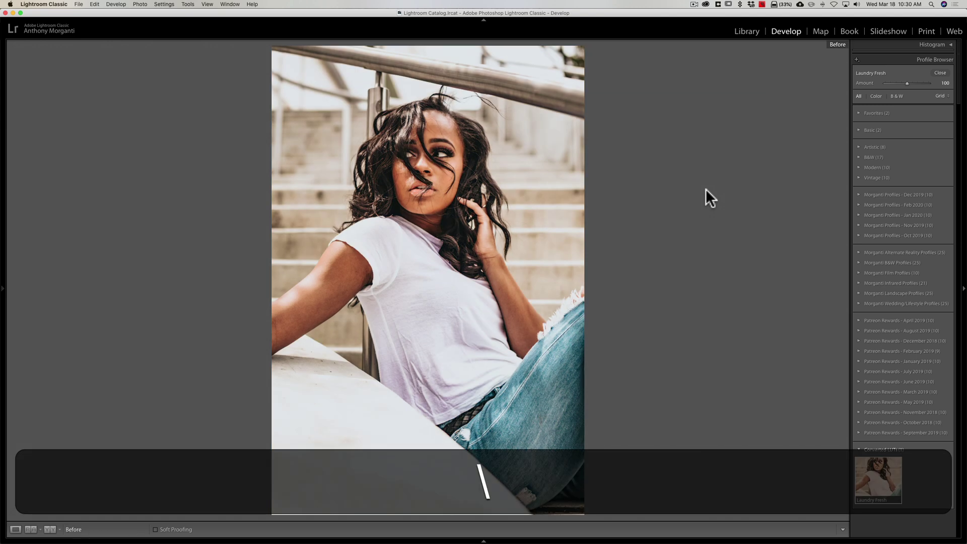
key("backslash")
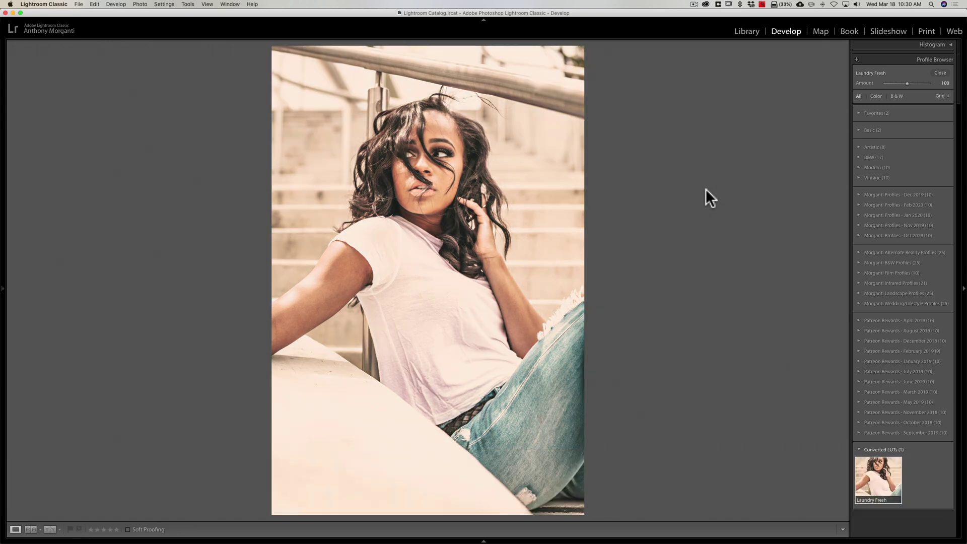